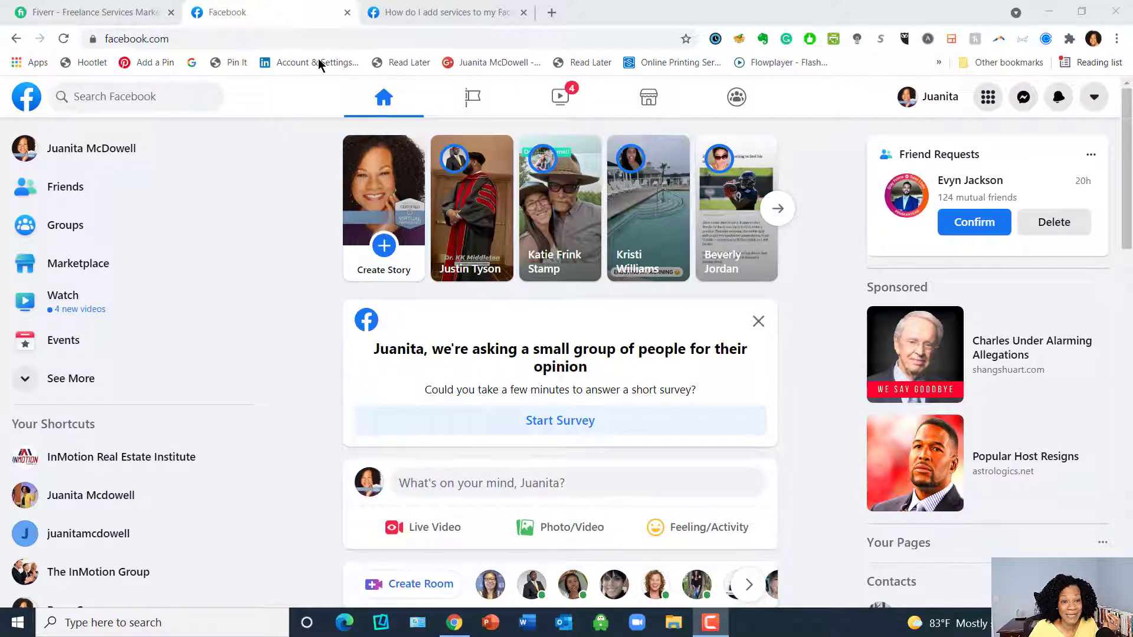
- Open the InMotion Real Estate Institute page from your Pages list and scroll its Manage Page sidebar
click(474, 102)
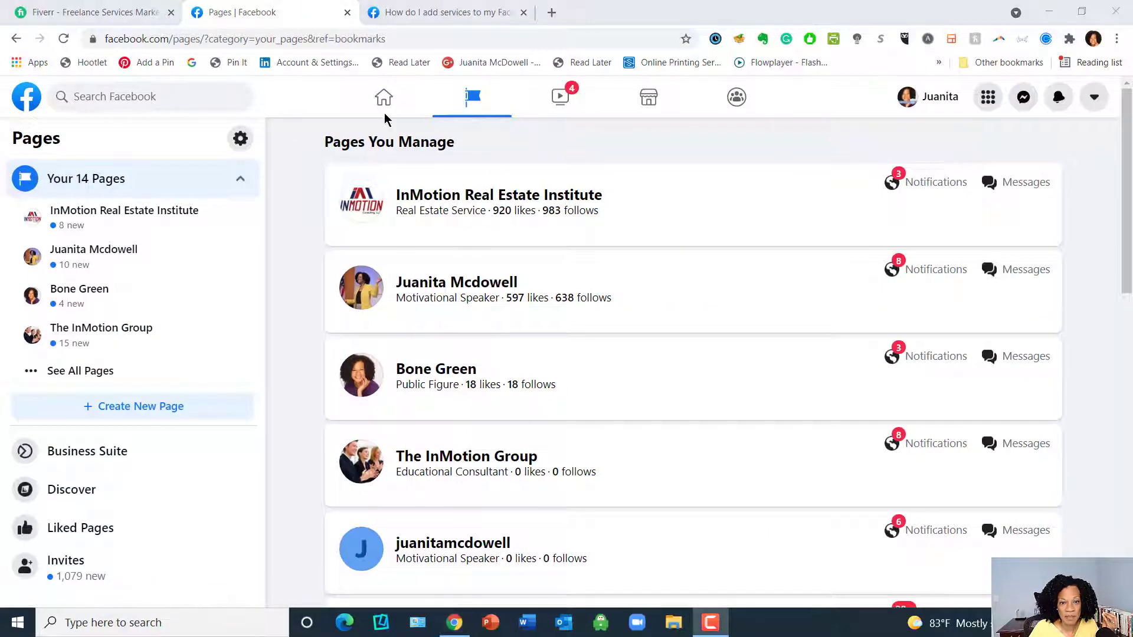
click(462, 197)
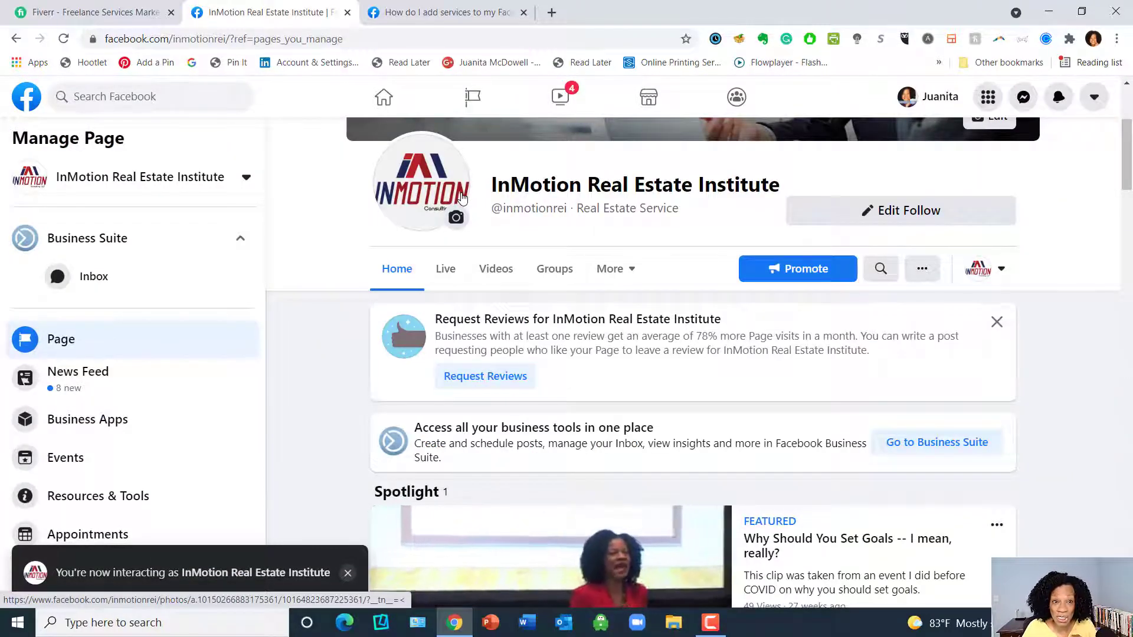
click(49, 351)
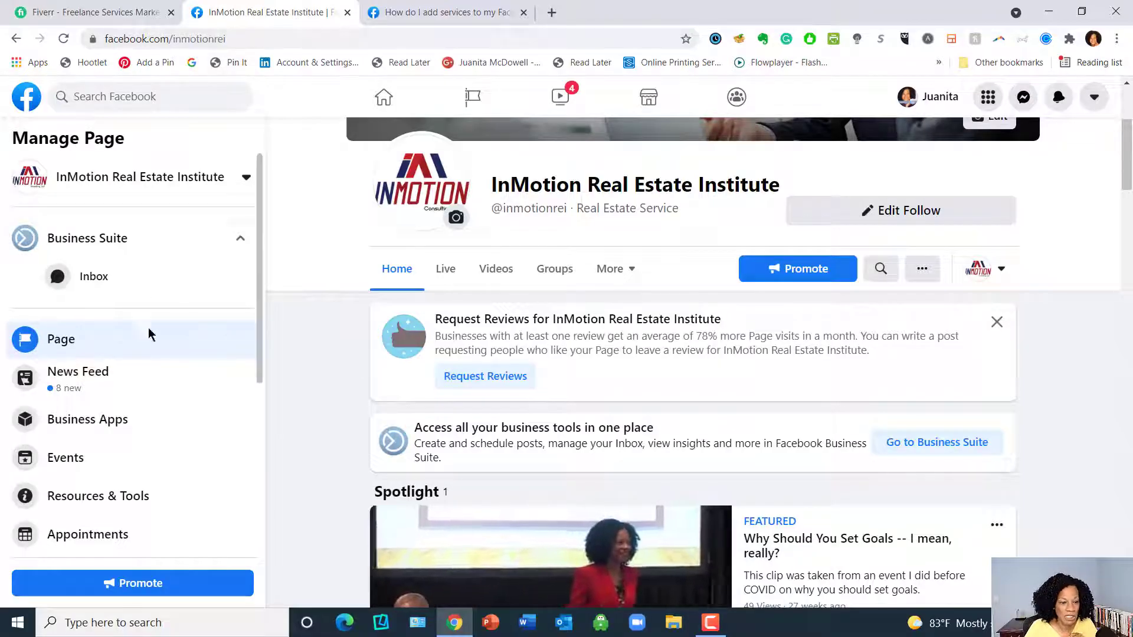
drag(258, 347, 256, 528)
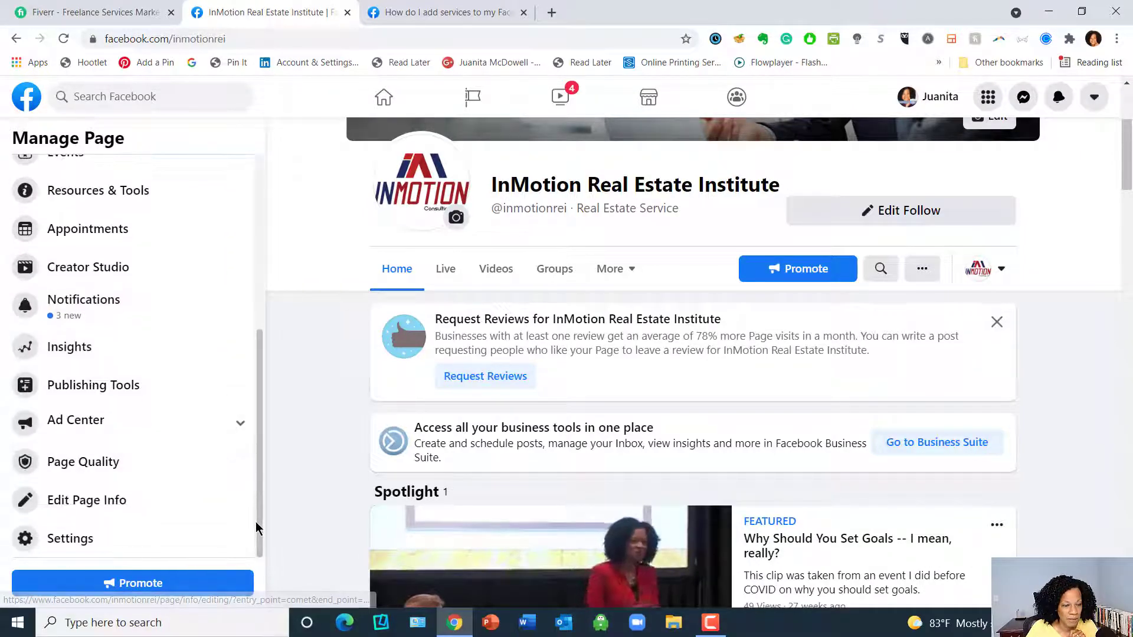
- Review the InMotion Real Estate Institute page's username, description, contact and location info
click(128, 499)
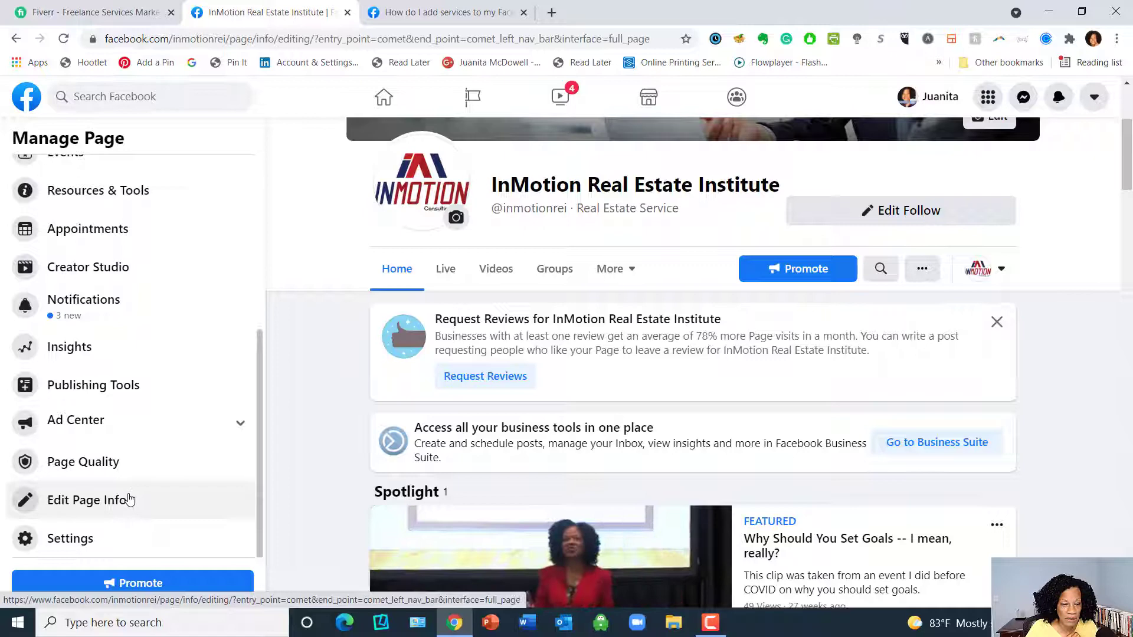
click(578, 324)
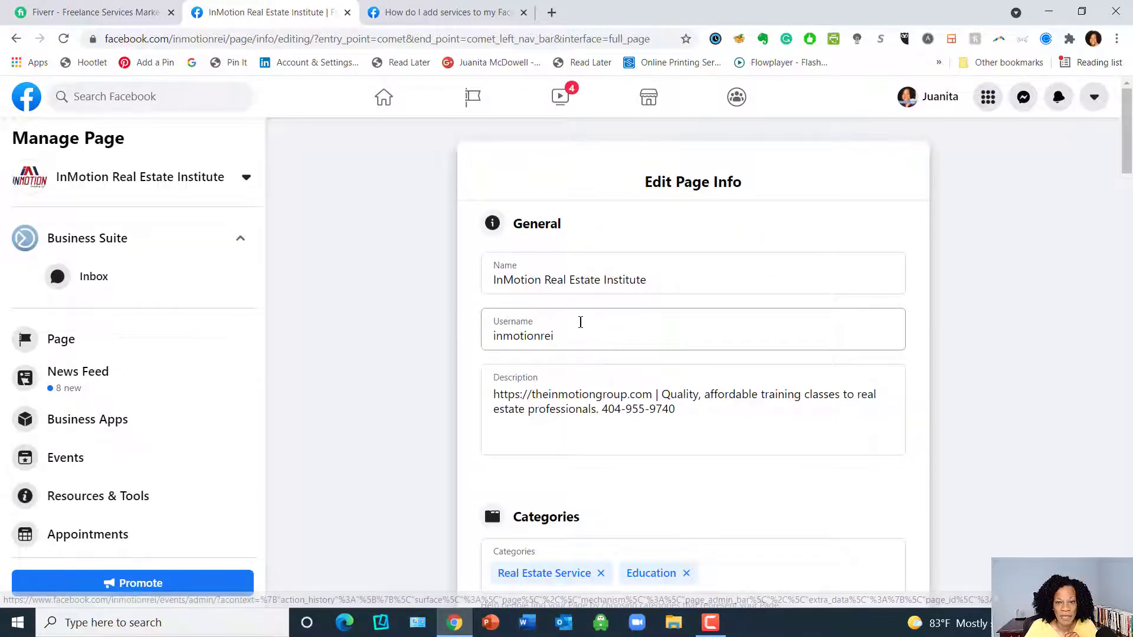
drag(578, 336, 487, 342)
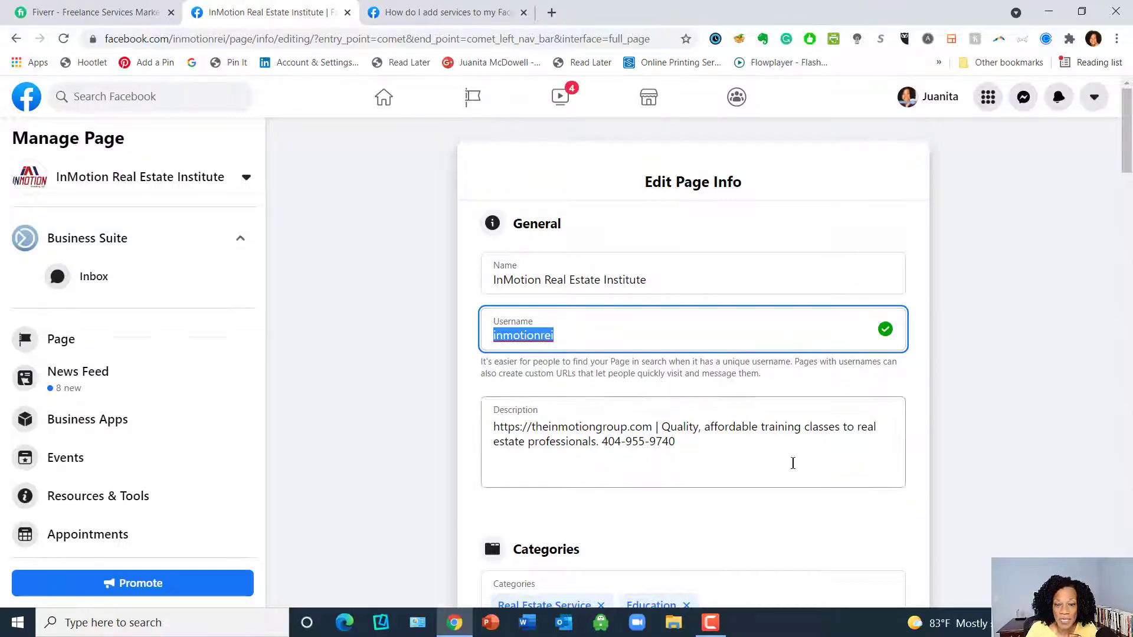
click(711, 447)
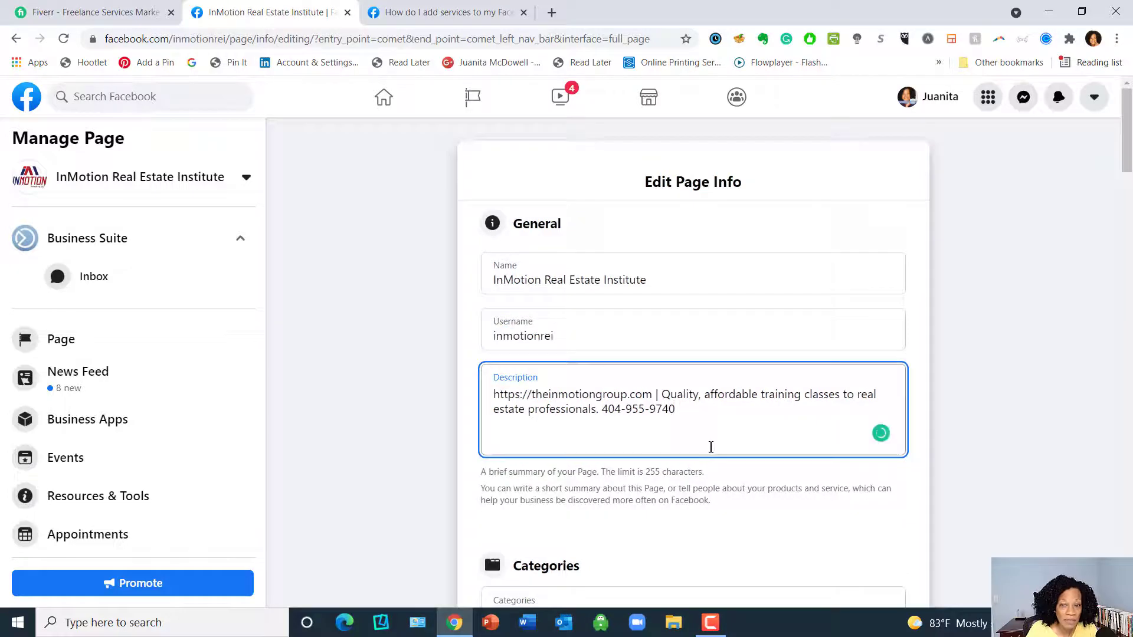
scroll(737, 431, down, 6)
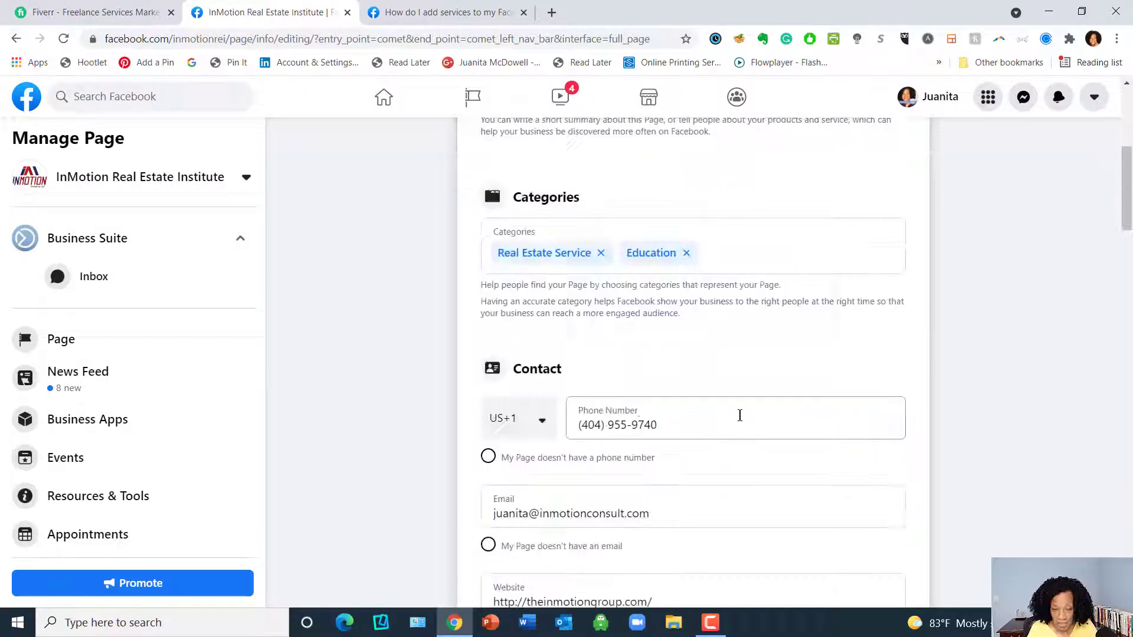
scroll(744, 404, down, 5)
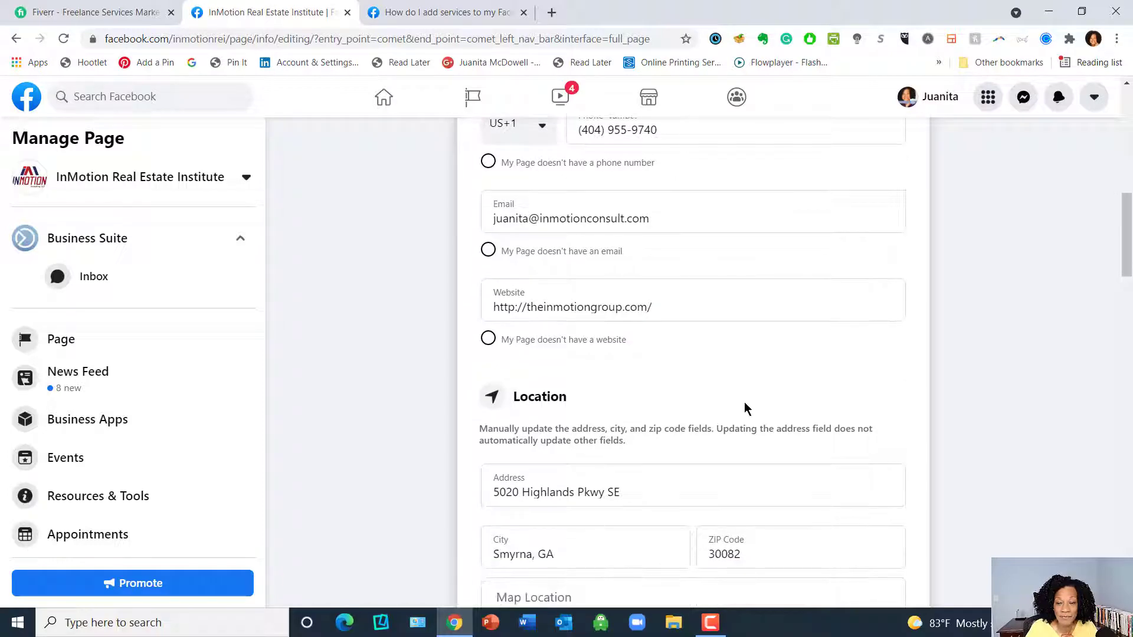
scroll(693, 348, down, 7)
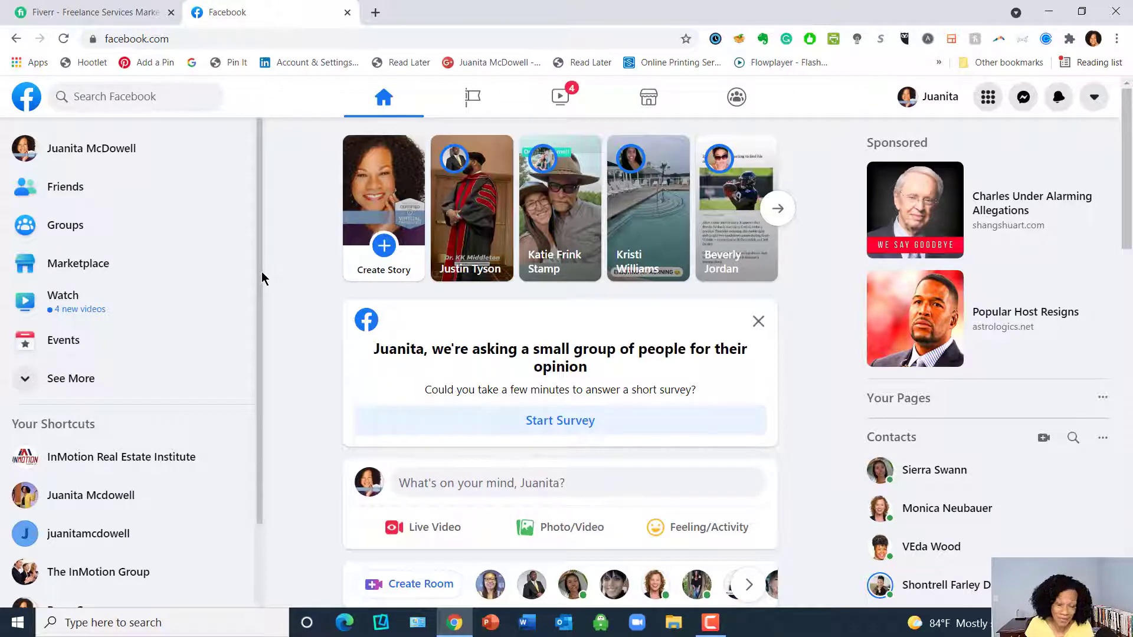
- Switch to The InMotion Group page, dismiss the WhatsApp prompt, and open its Page Settings
click(470, 99)
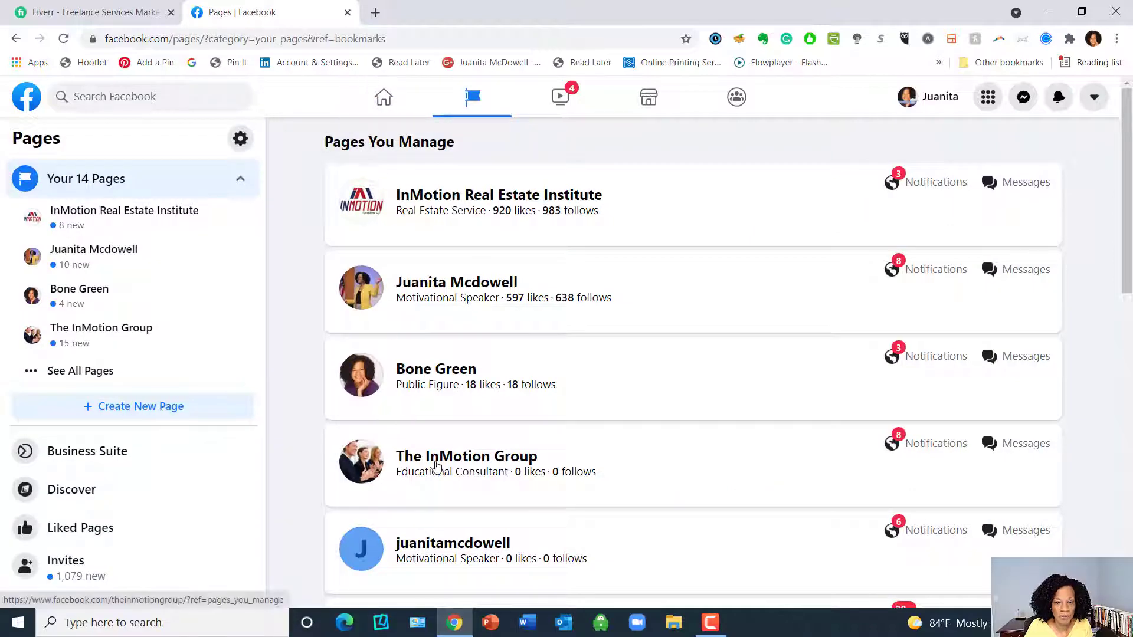
click(437, 465)
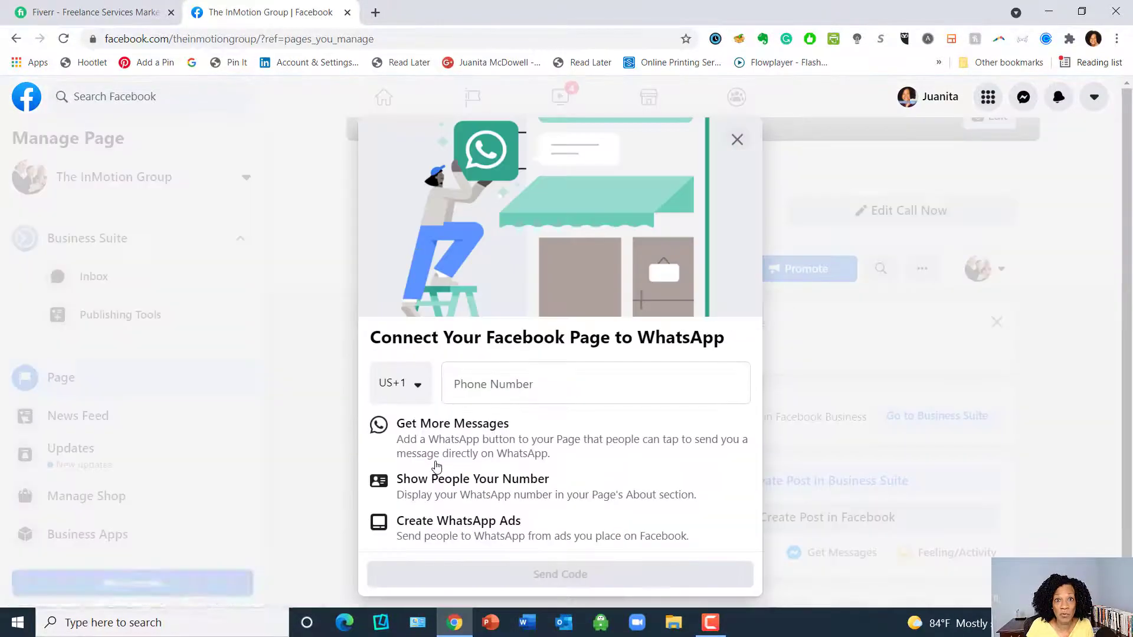
click(335, 140)
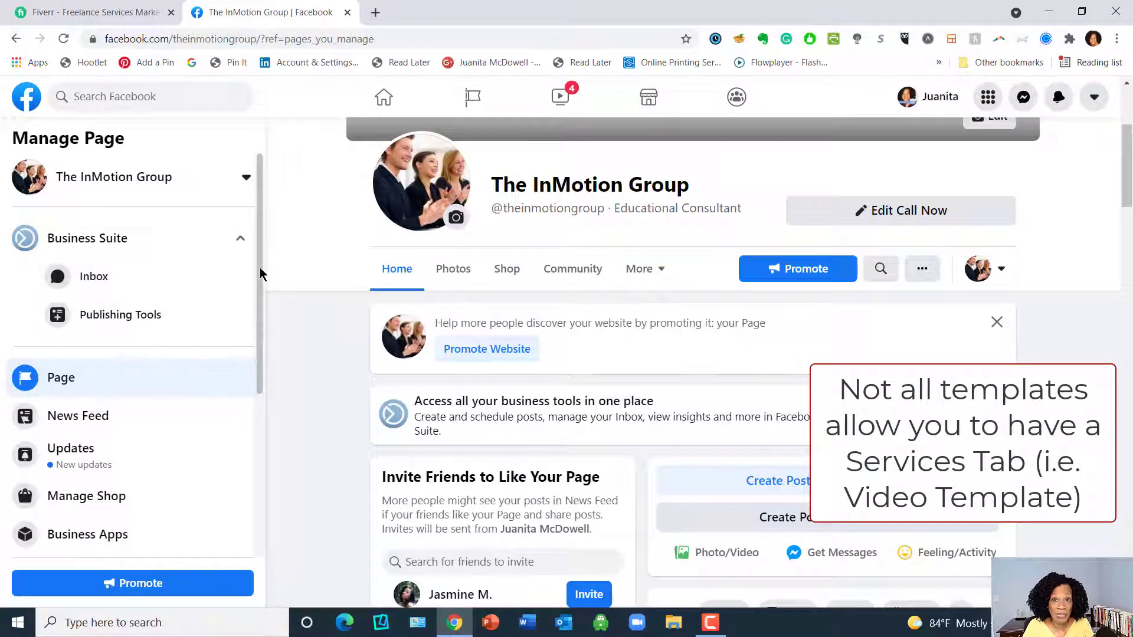
drag(258, 274, 256, 457)
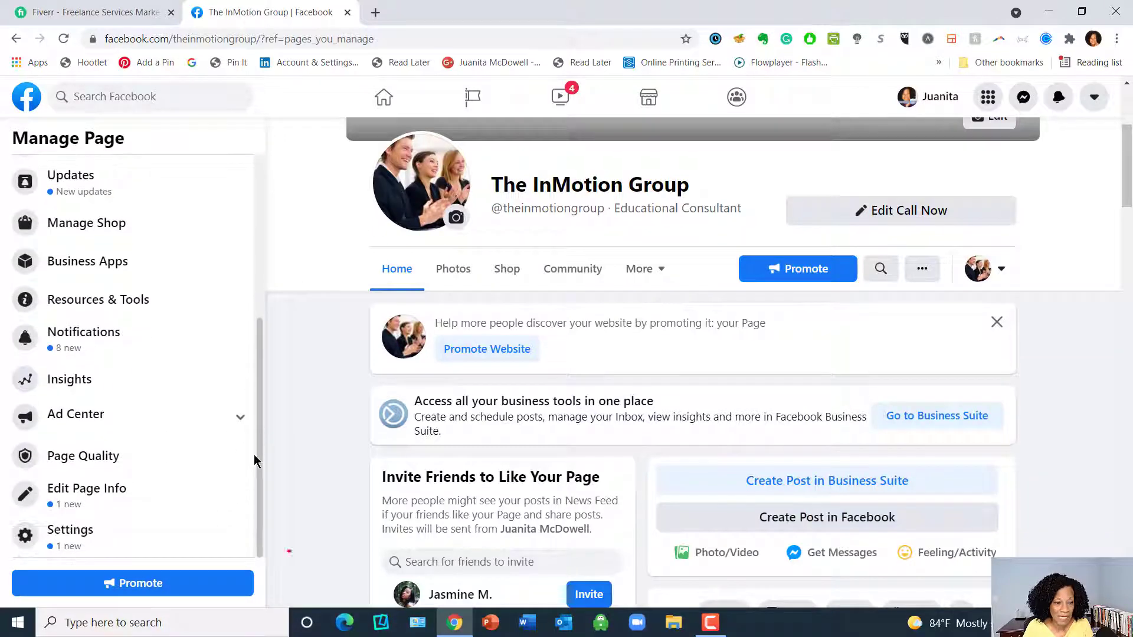
click(108, 559)
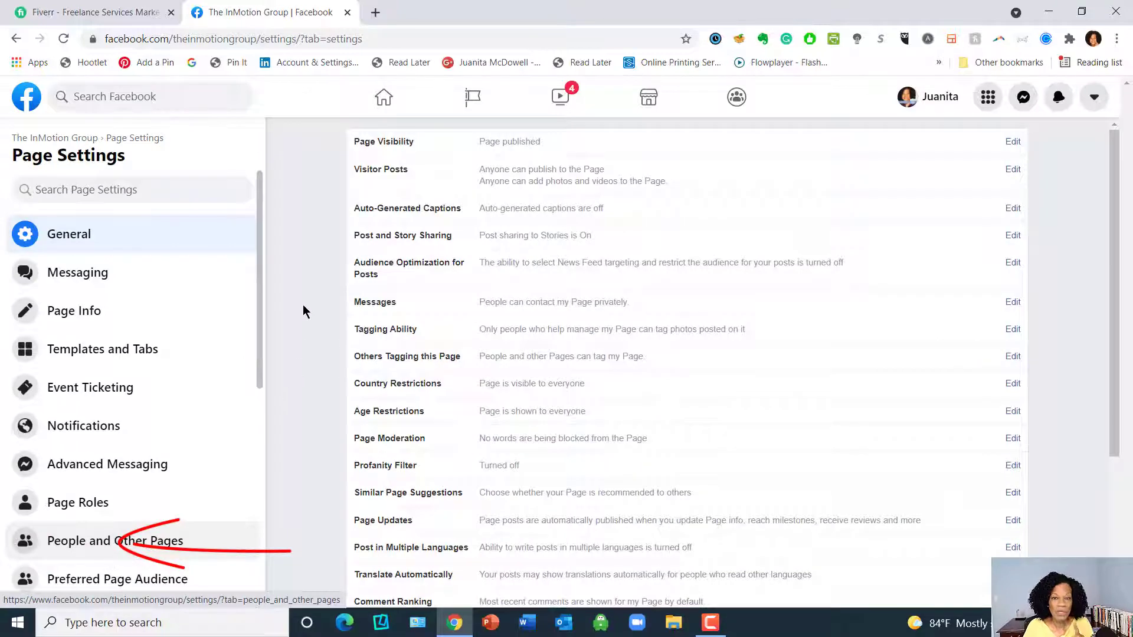
- Turn on the Services tab in The InMotion Group's Templates and Tabs settings
click(132, 361)
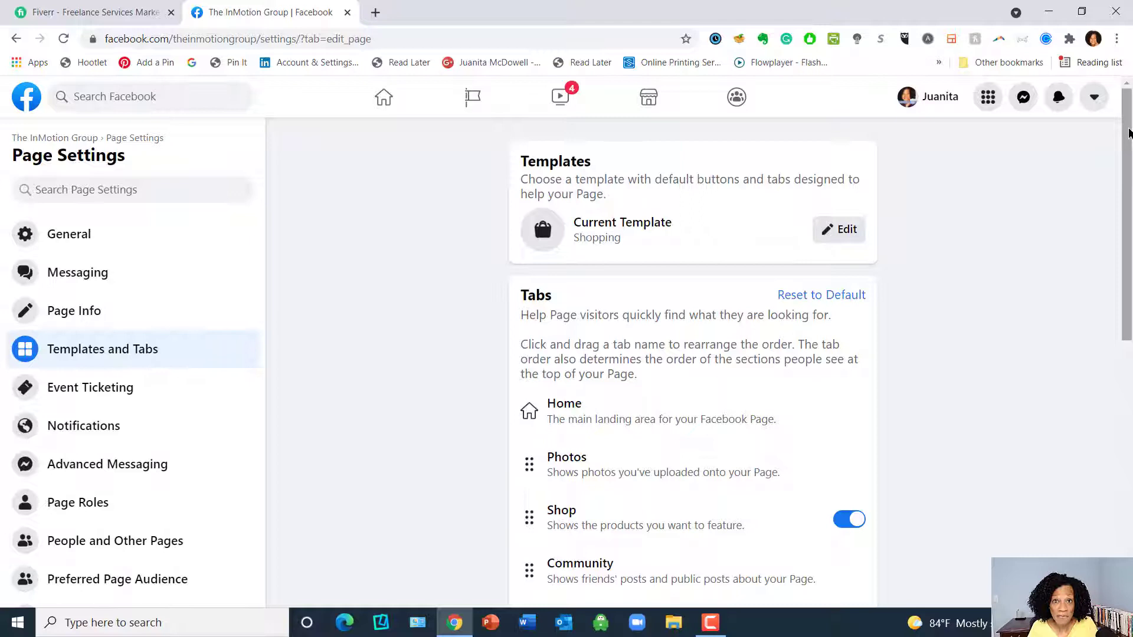
drag(1128, 133, 1115, 336)
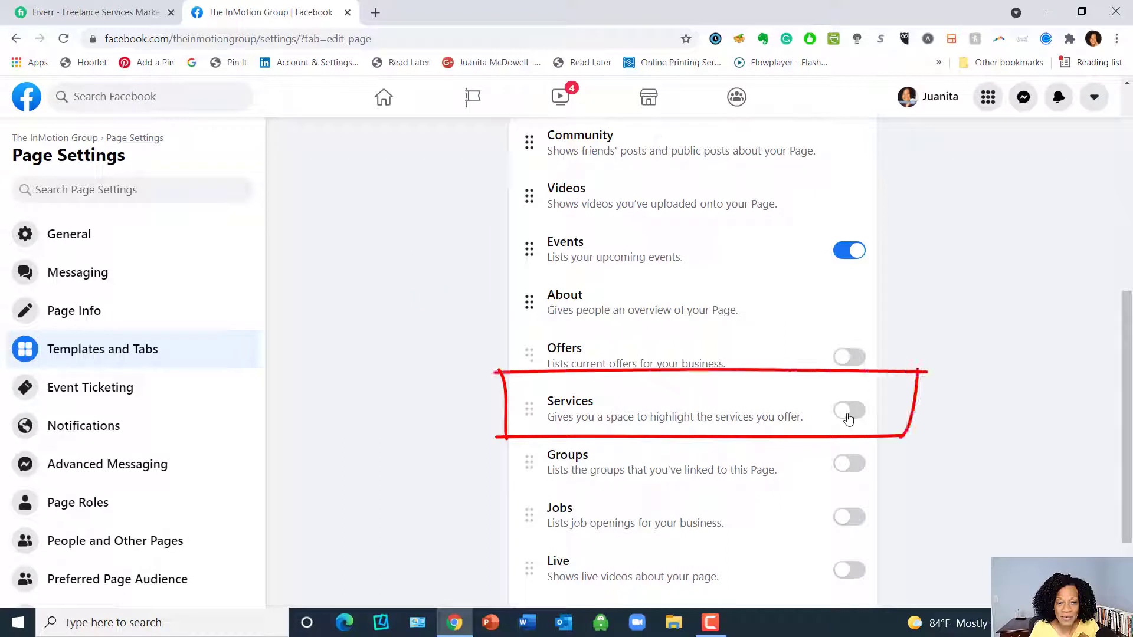
click(848, 413)
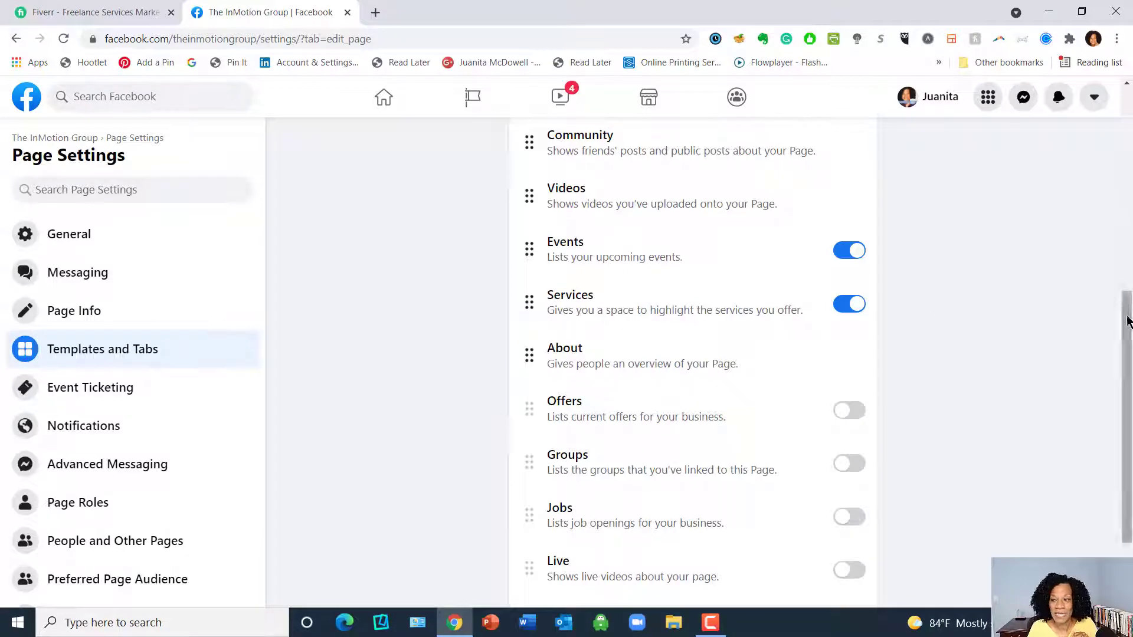
drag(1126, 316, 1127, 116)
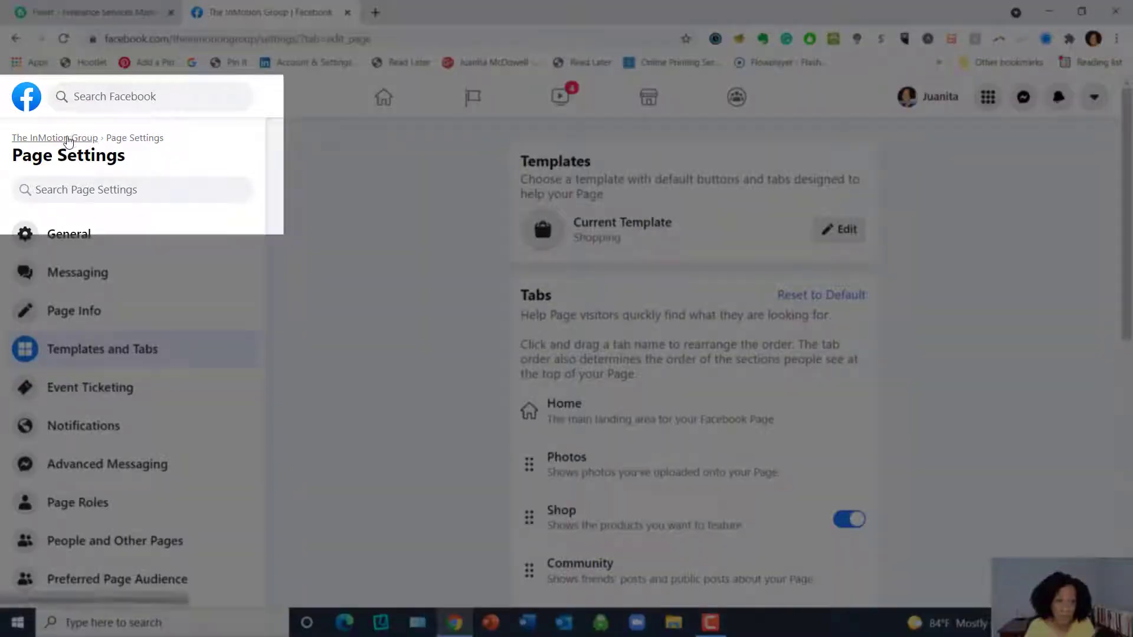
- Return to The InMotion Group page, dismiss the WhatsApp prompt, and go to Services under More
click(68, 140)
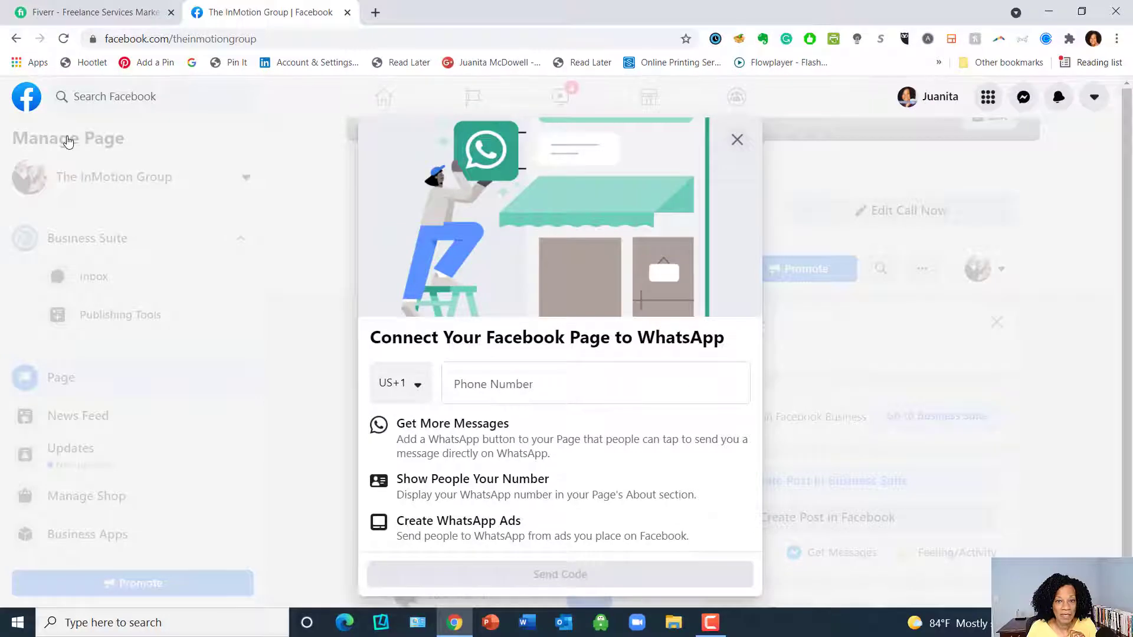
key(Escape)
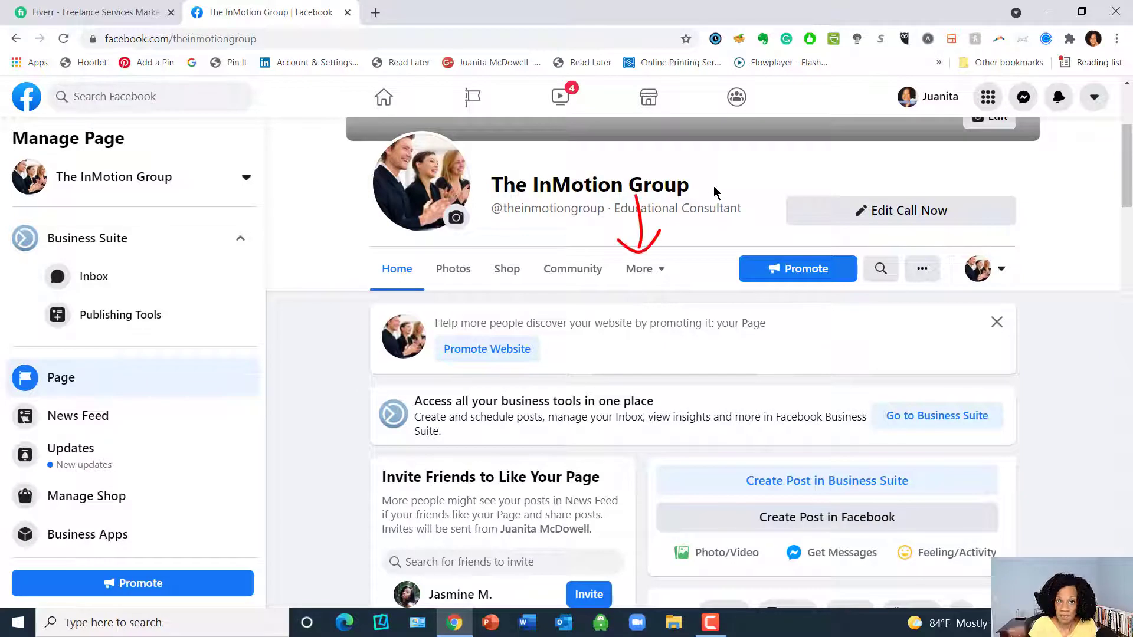
click(653, 276)
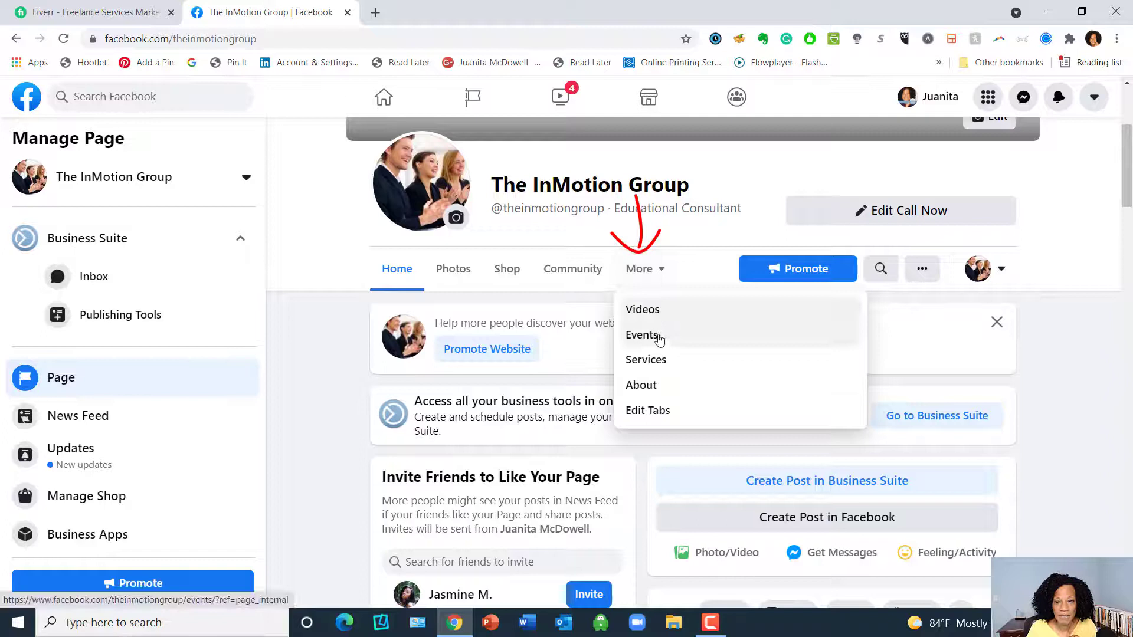
click(645, 360)
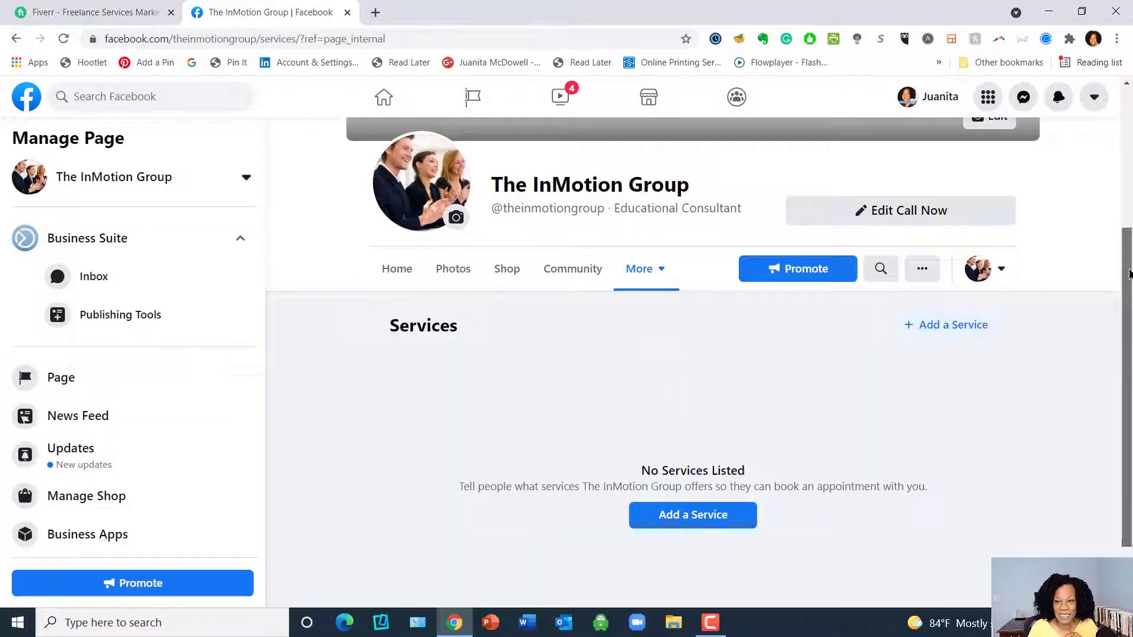
- Add a 30-minute Training service with its corporate training description and an InMotion Group image
drag(1127, 266, 1129, 315)
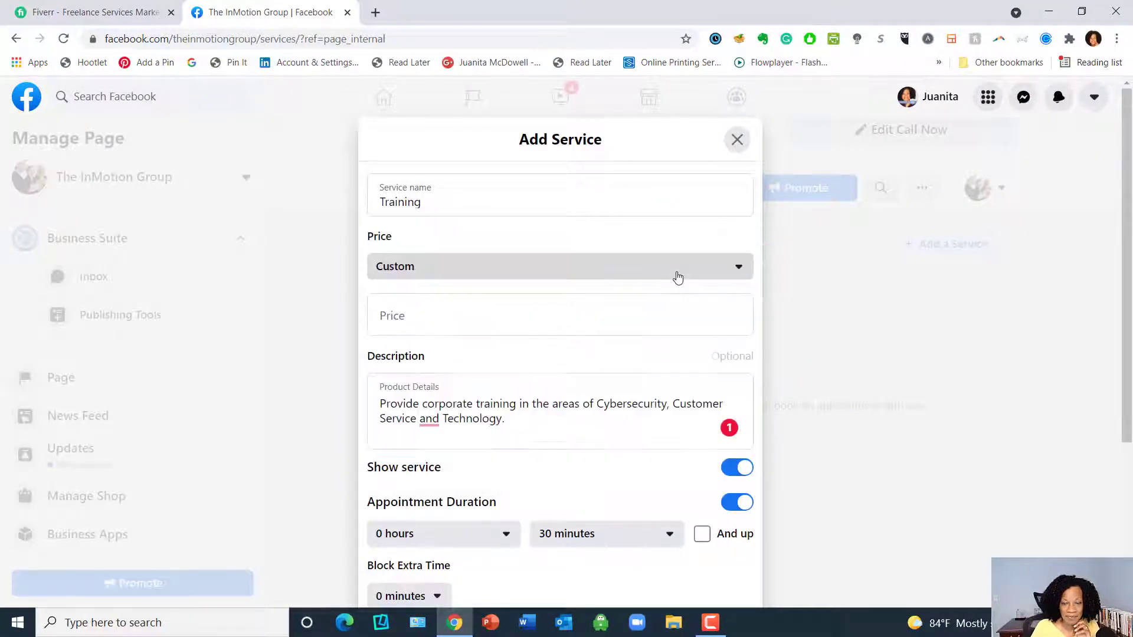
scroll(678, 277, down, 4)
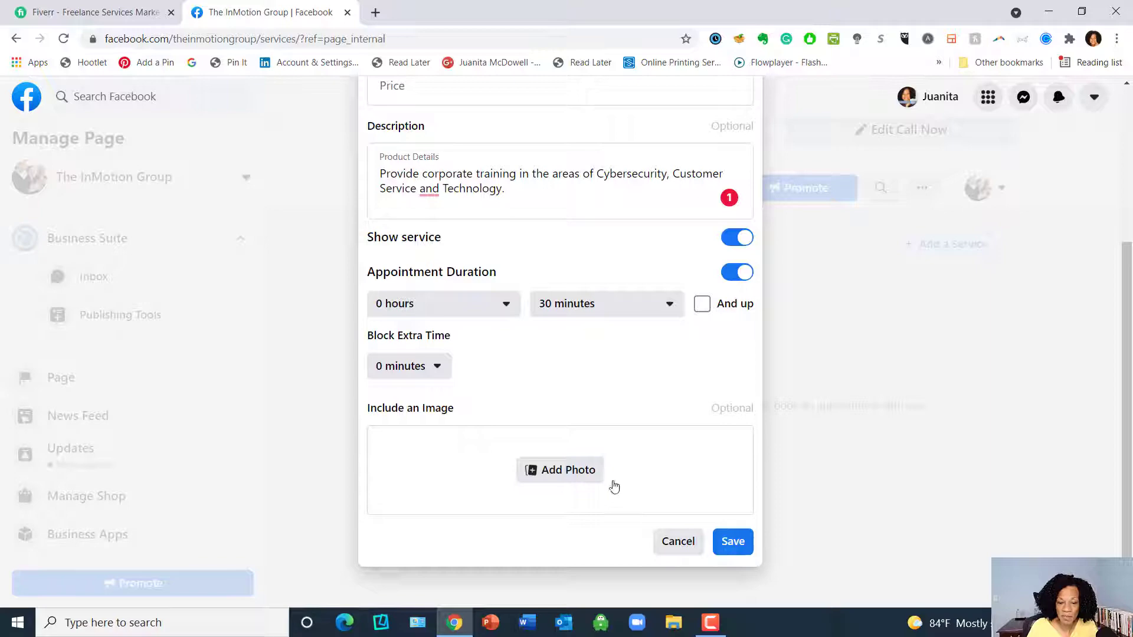
click(582, 482)
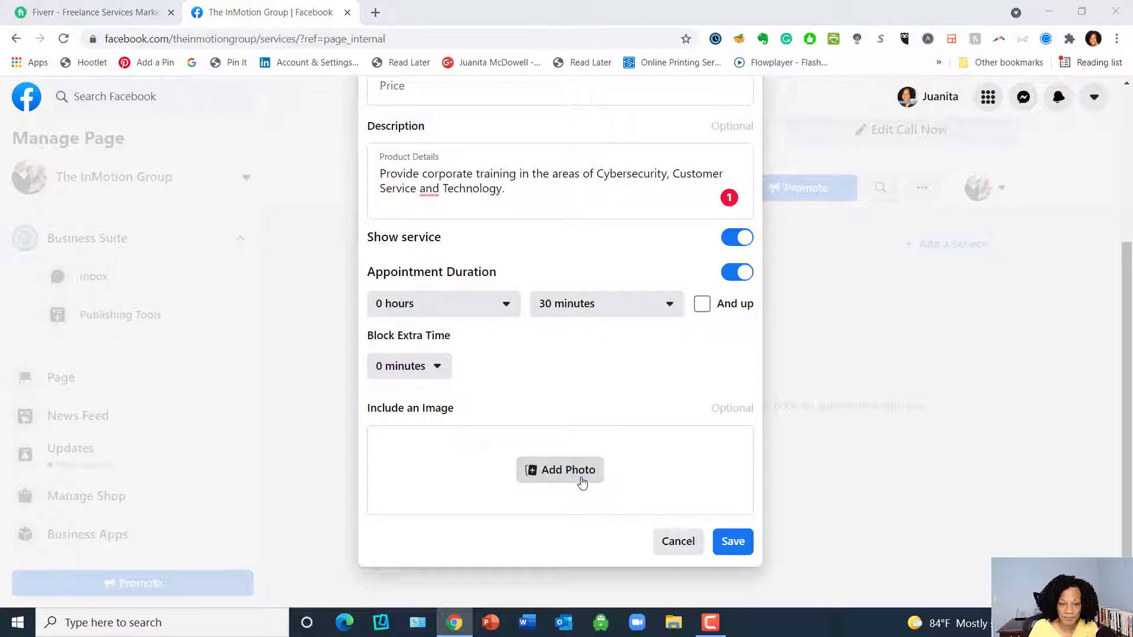
double_click(407, 164)
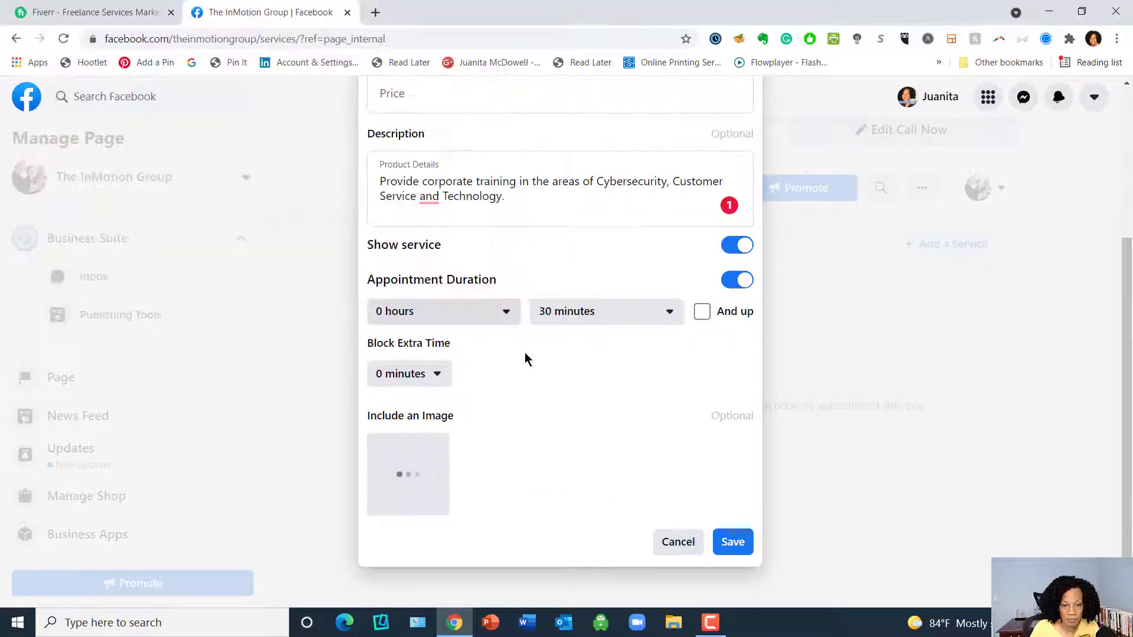
click(733, 542)
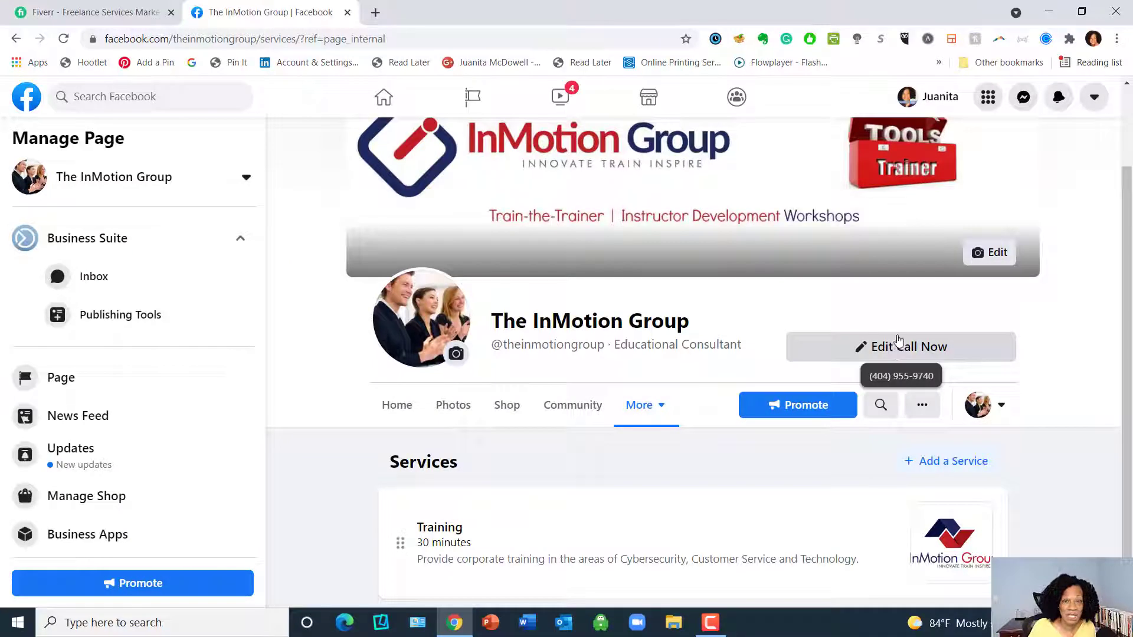
- Change The InMotion Group's Call Now action button to a Book Now button
click(925, 353)
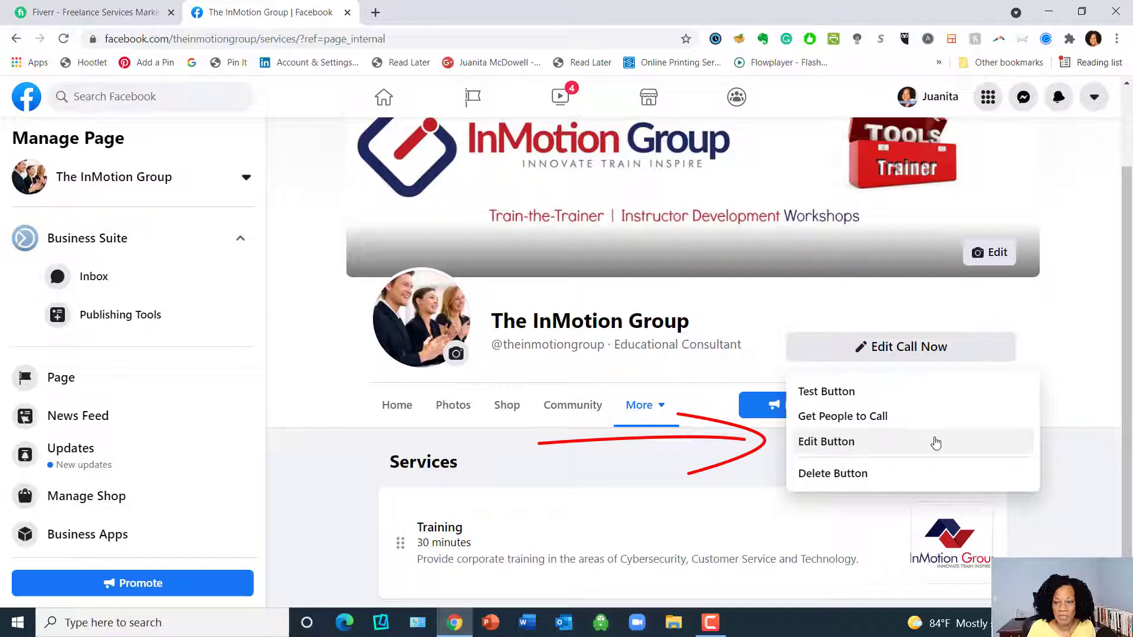
click(935, 443)
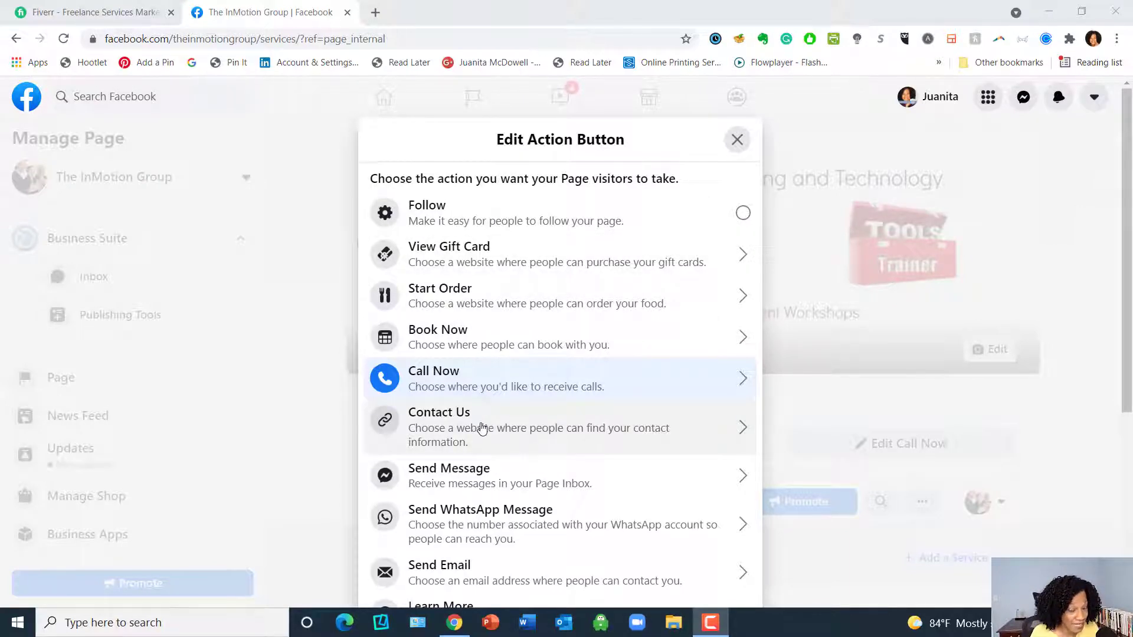
scroll(487, 437, down, 3)
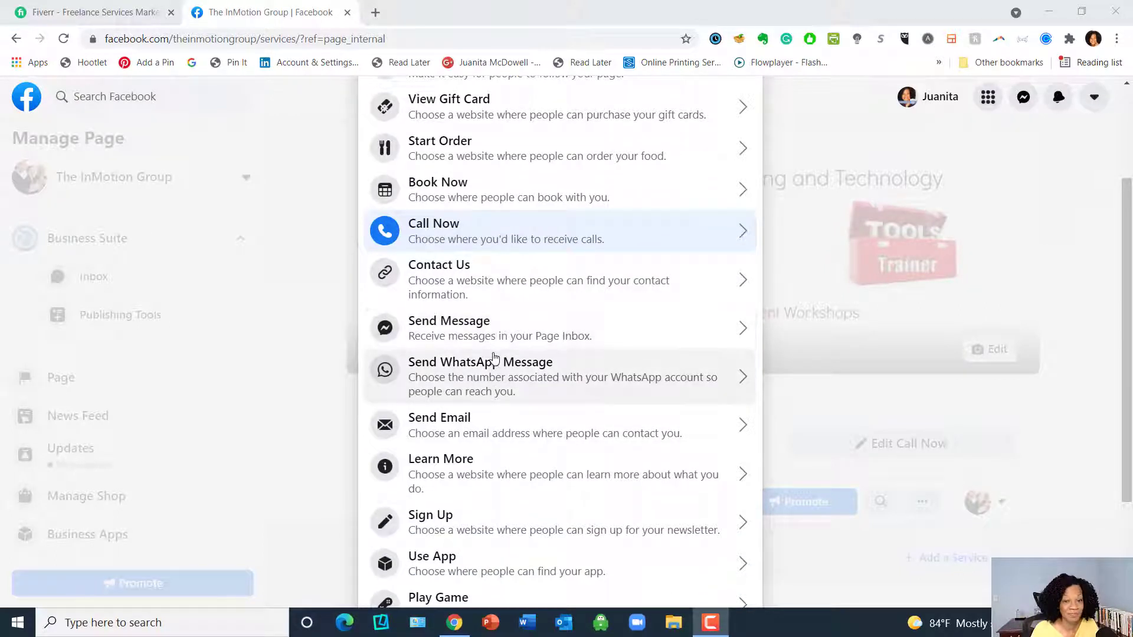
scroll(491, 363, down, 3)
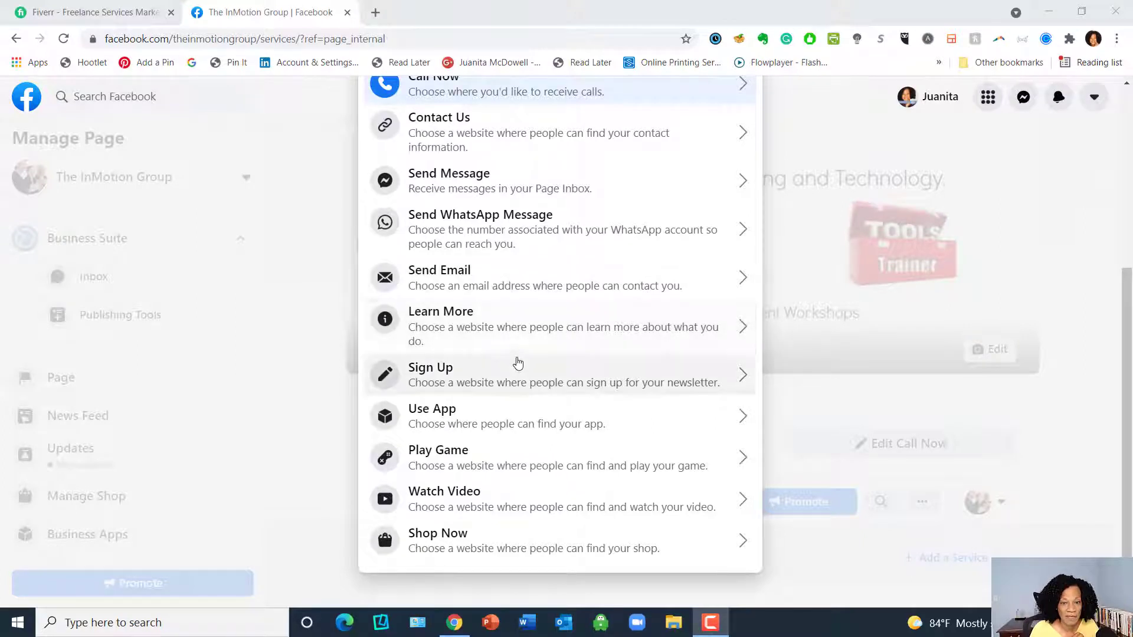
scroll(518, 364, down, 1)
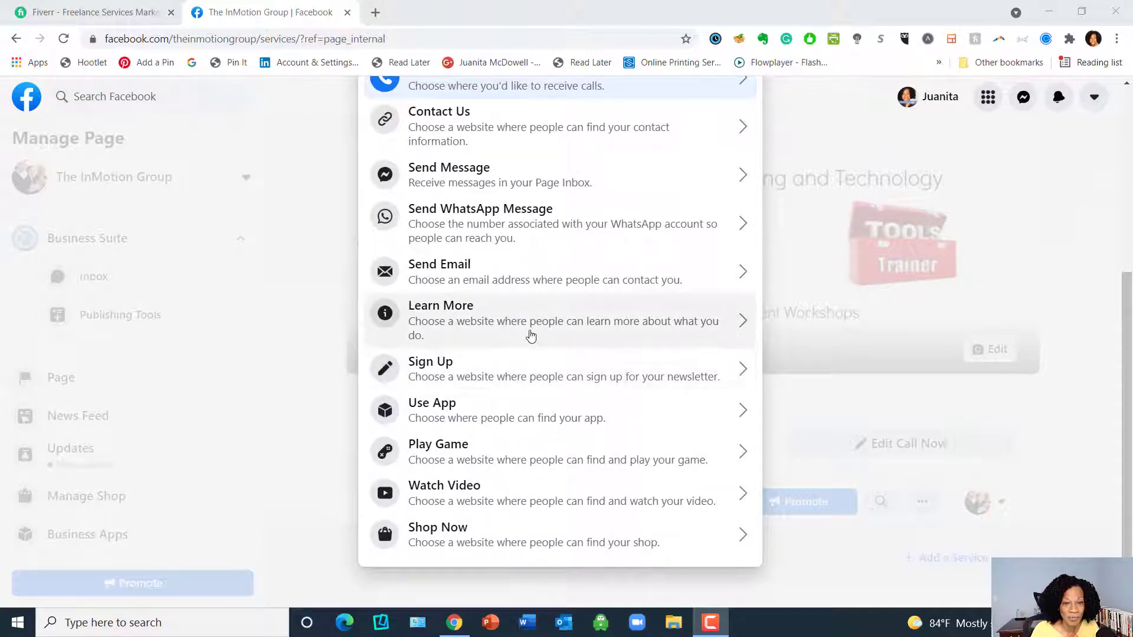
scroll(531, 335, up, 4)
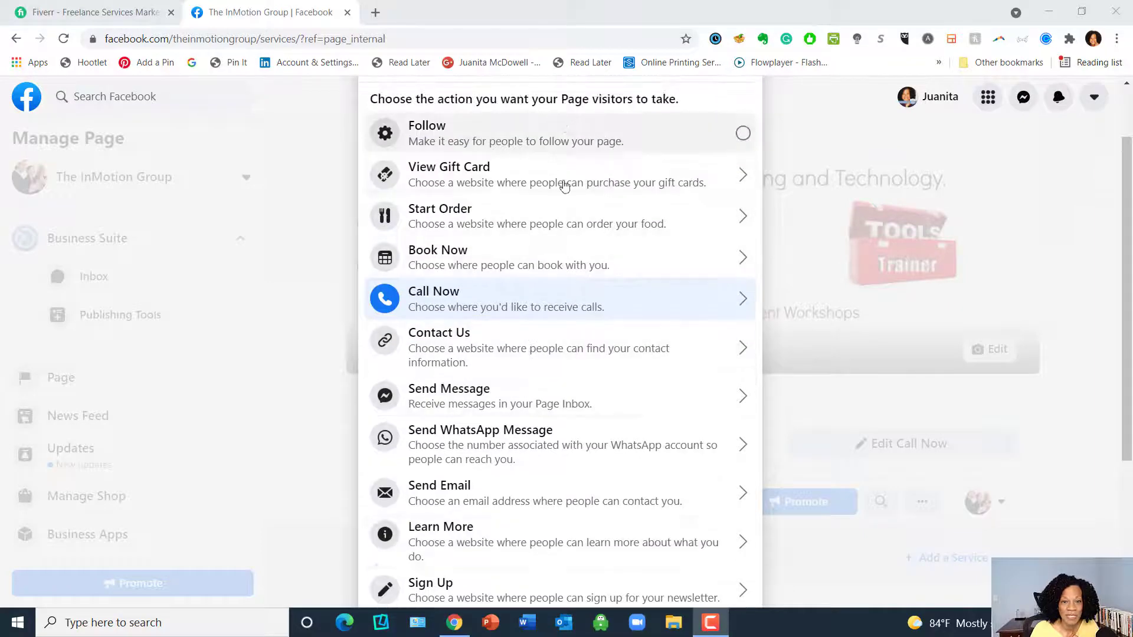
click(471, 258)
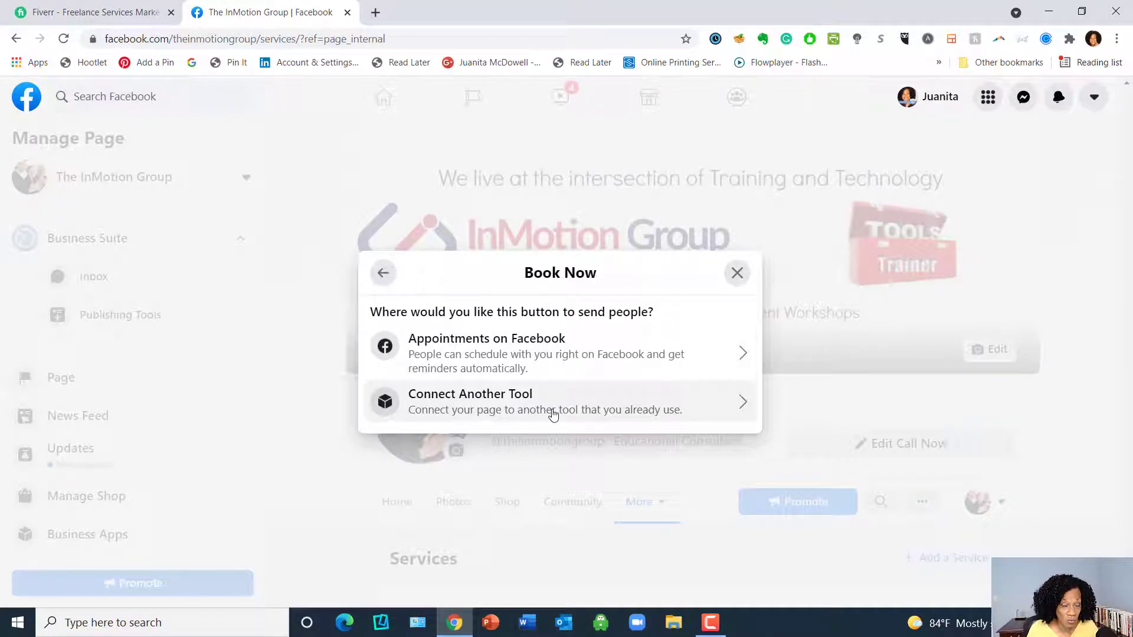
- Use Appointments on Facebook with weekday 9:00 AM–4:00 PM hours and manual approval
click(732, 353)
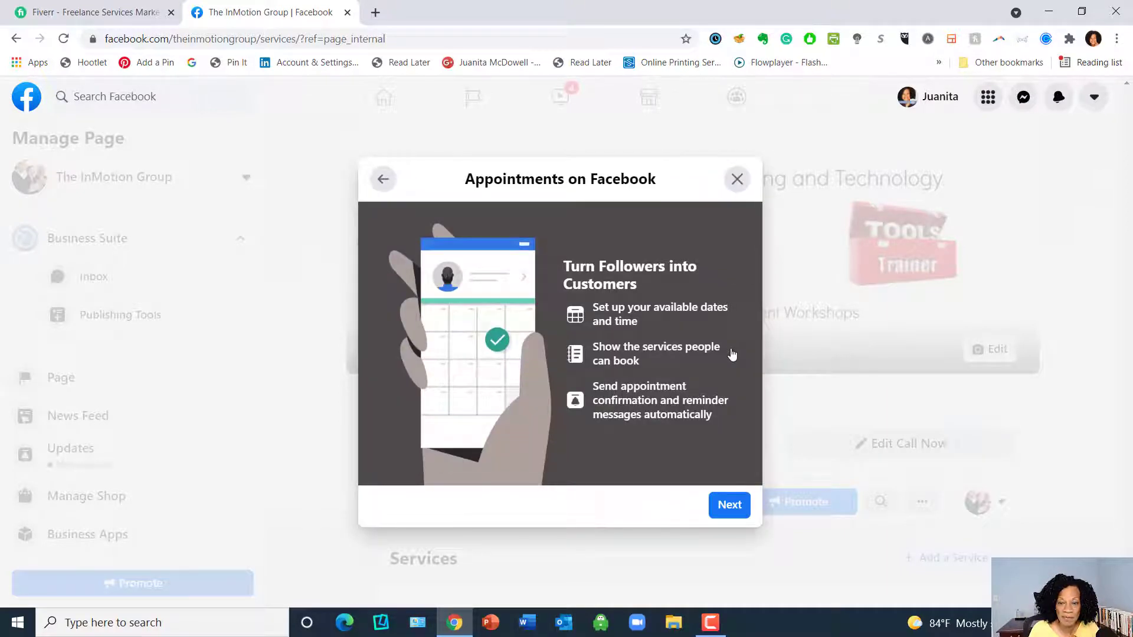
click(731, 506)
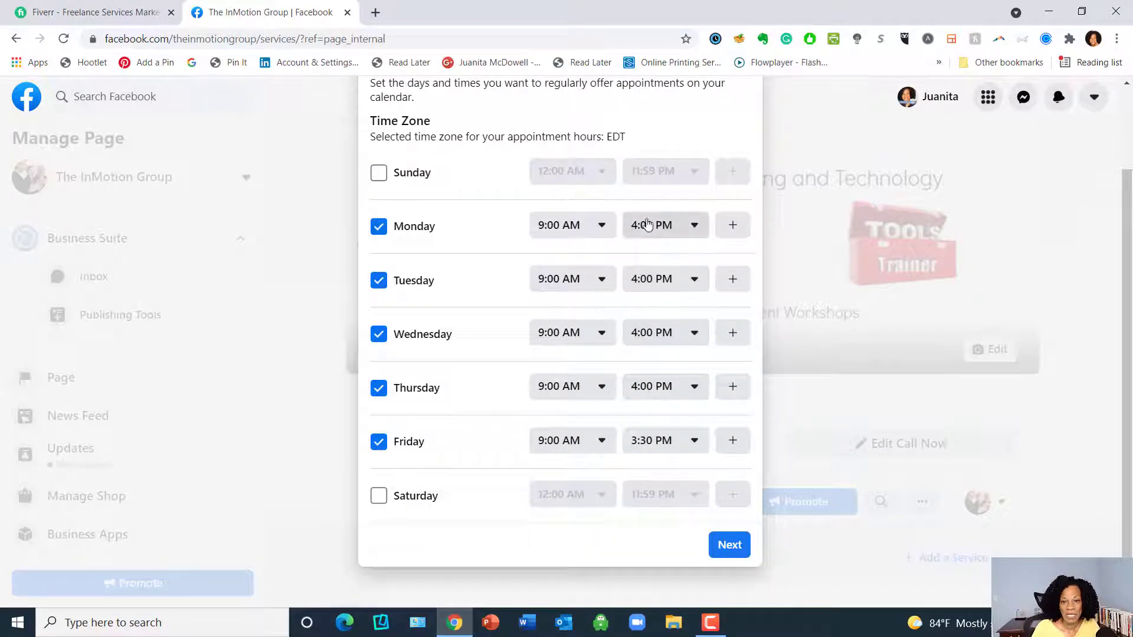
click(729, 545)
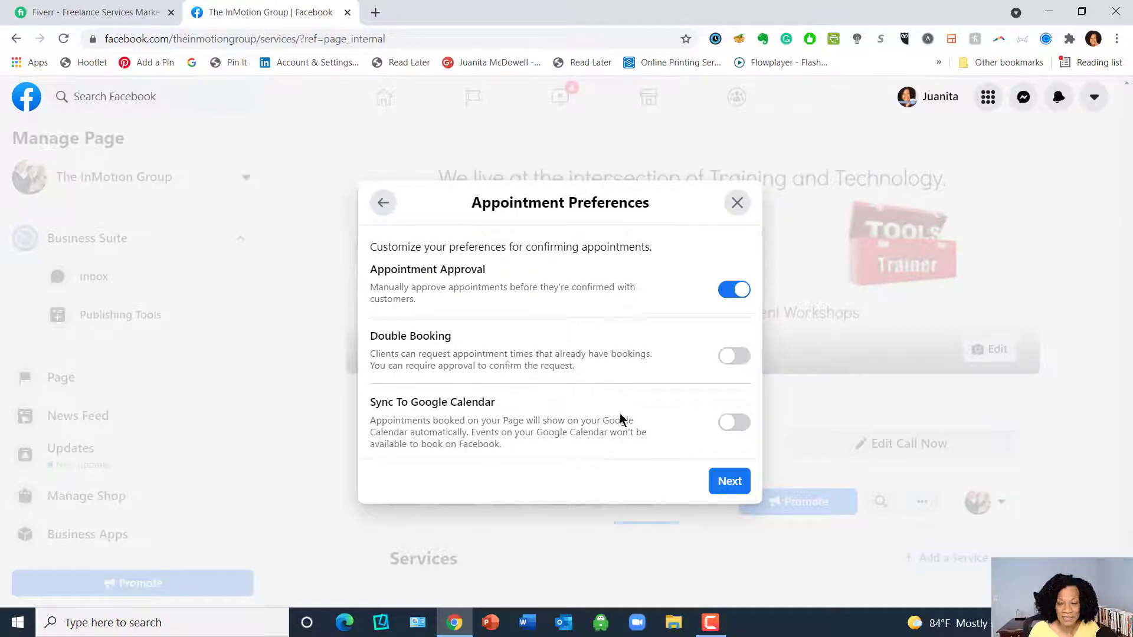
click(730, 481)
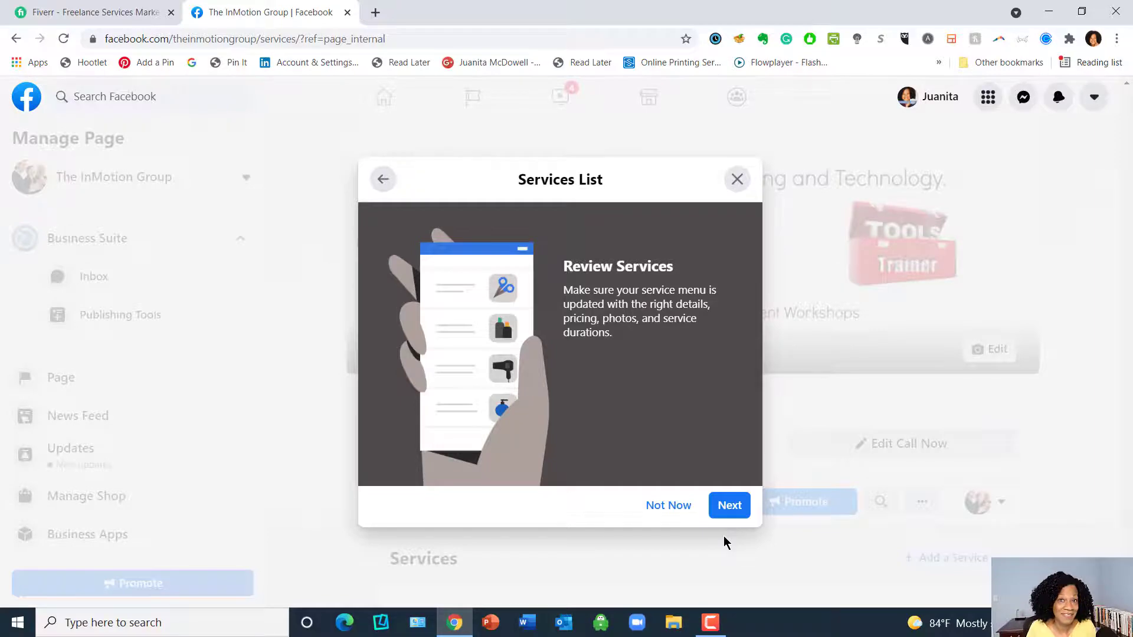
click(726, 505)
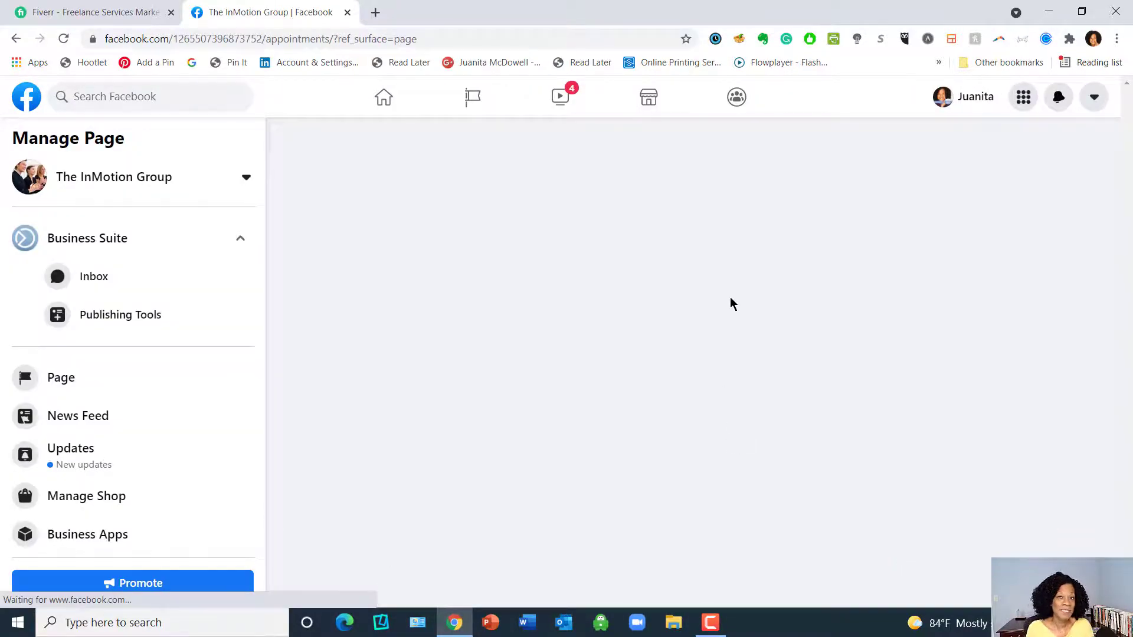